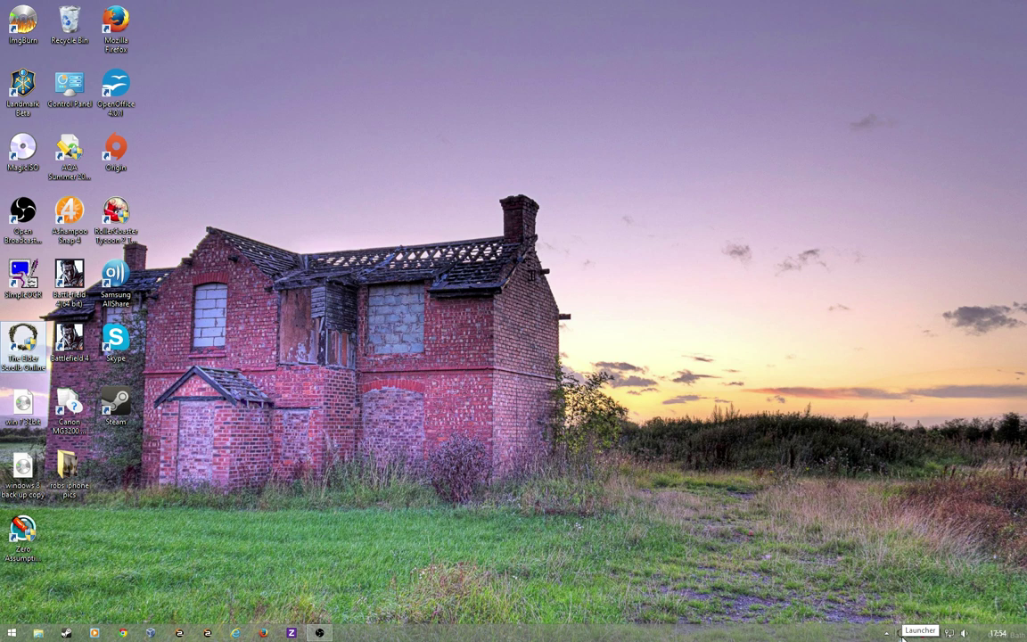
- Check the hidden notification icons for the game launcher's background process
left_click_drag(903, 638, 885, 576)
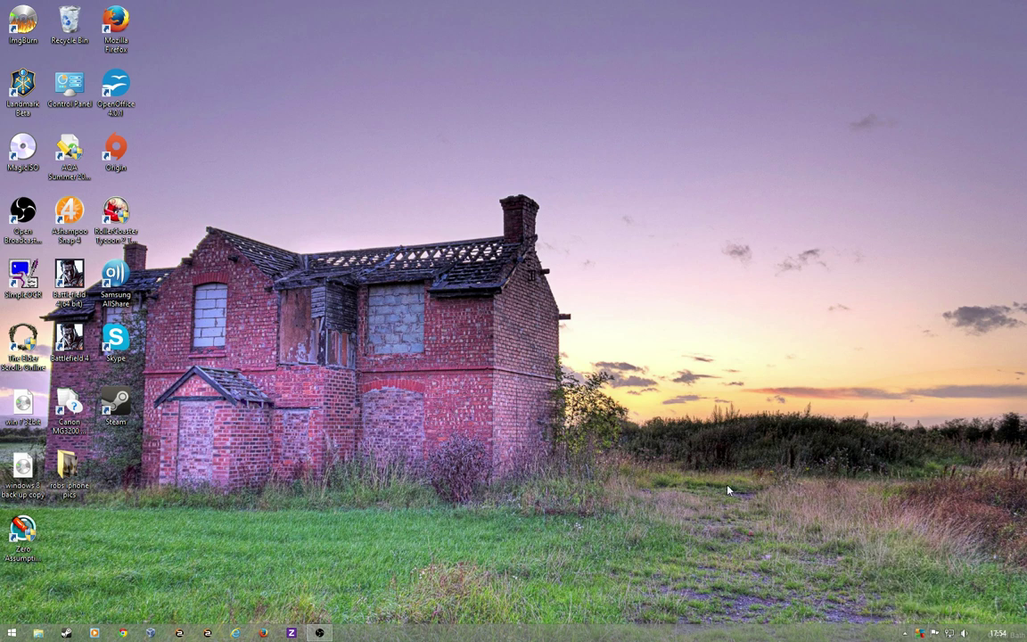
left_click(905, 633)
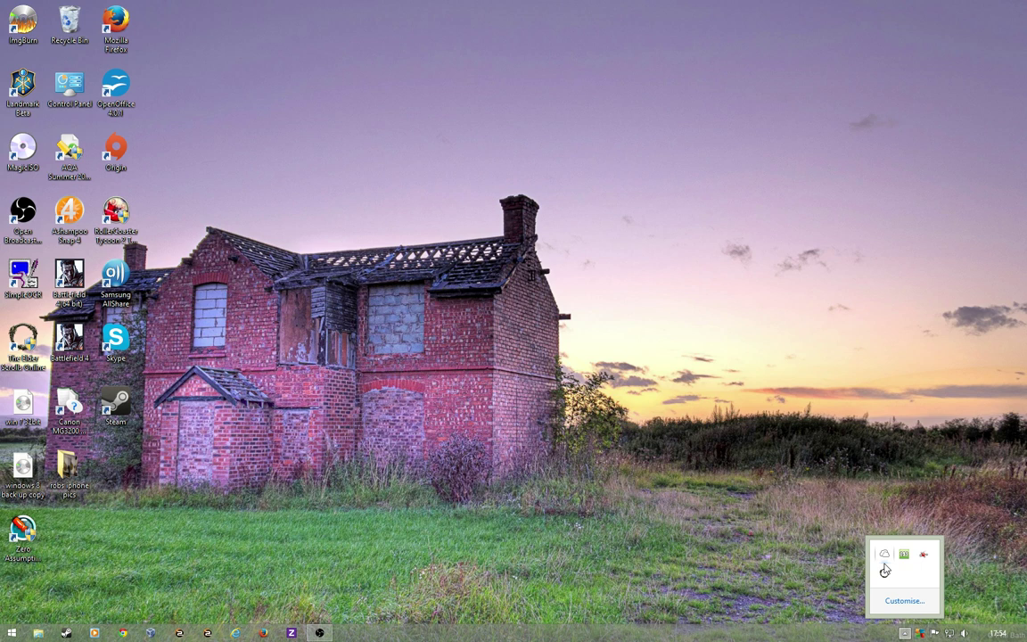
left_click(736, 484)
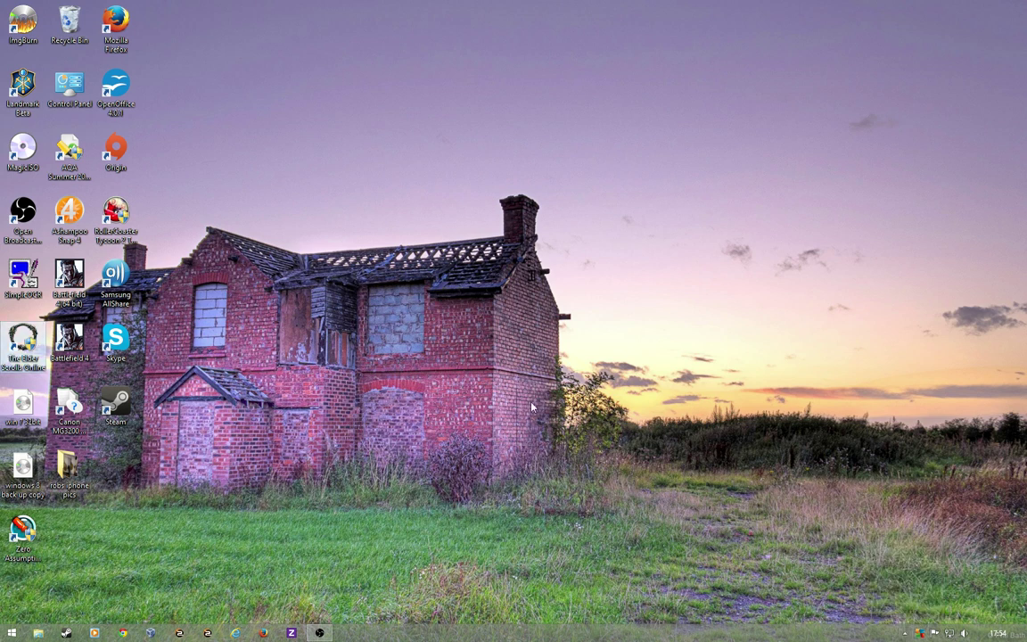
- Run The Elder Scrolls Online launcher as administrator from its desktop shortcut
right_click(27, 362)
right_click(9, 312)
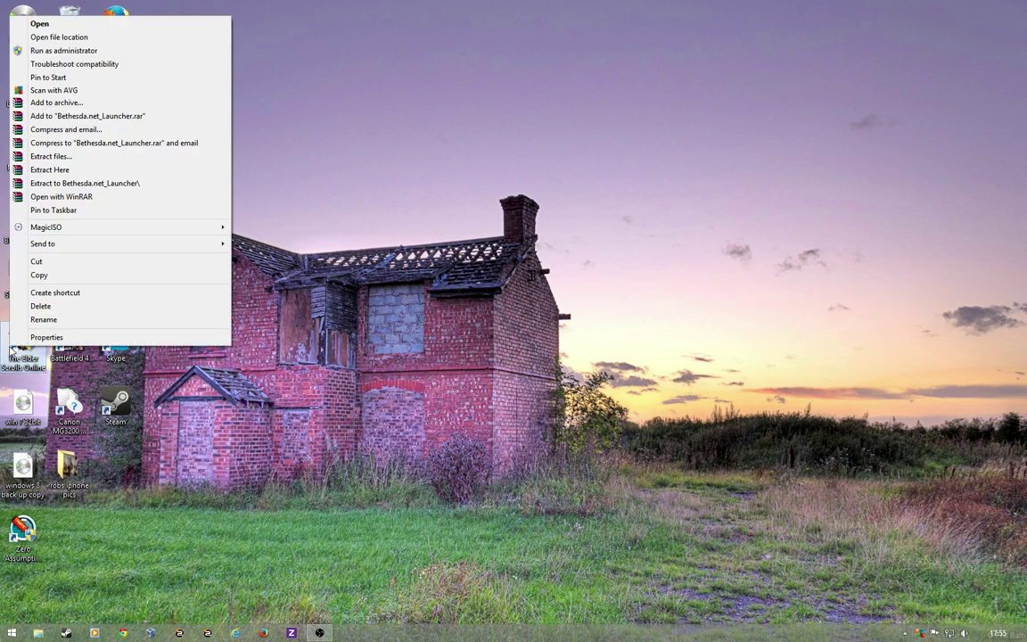
left_click(75, 52)
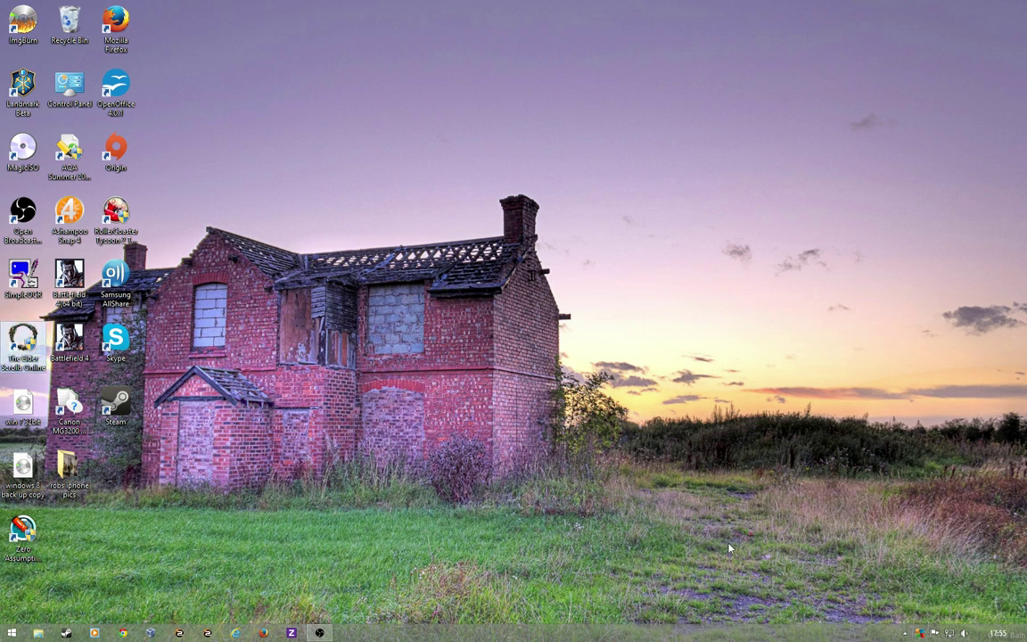
left_click(576, 354)
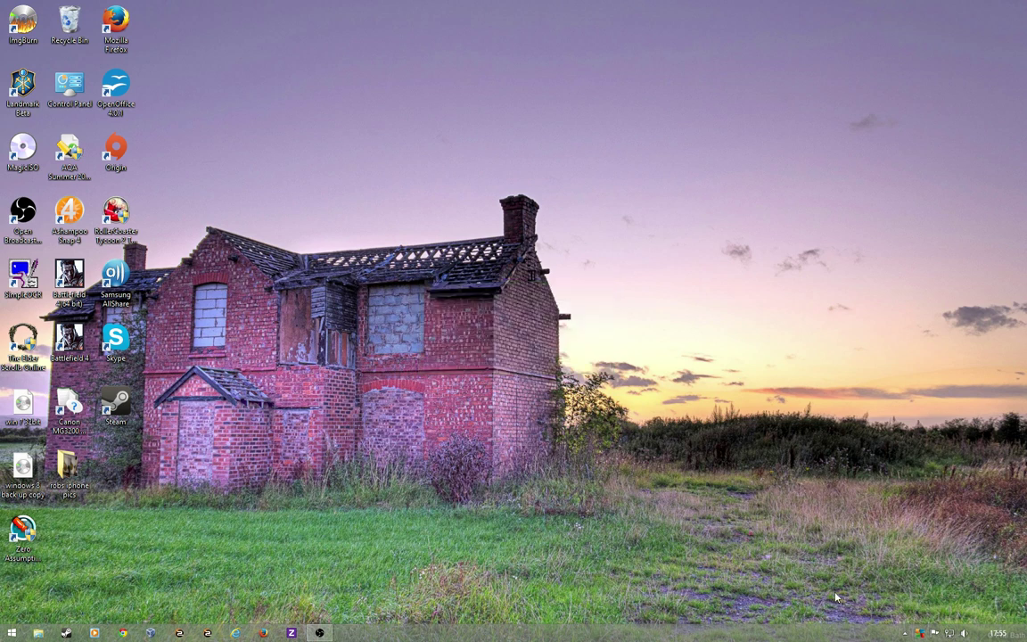
- Examine the hidden notification icons several times for the launcher's icon while no launcher window is open
left_click(905, 633)
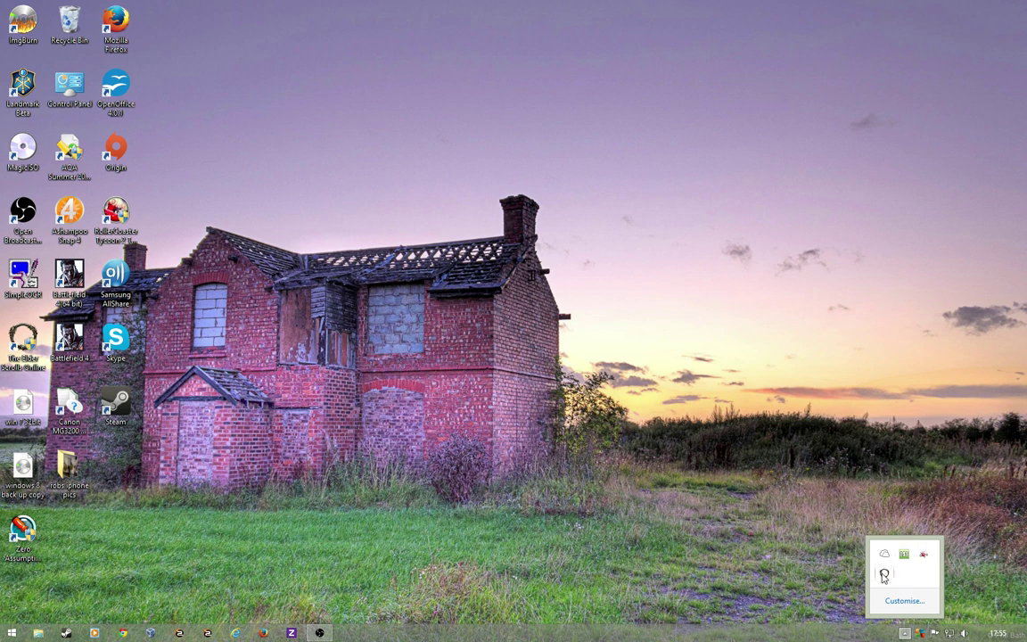
left_click(751, 475)
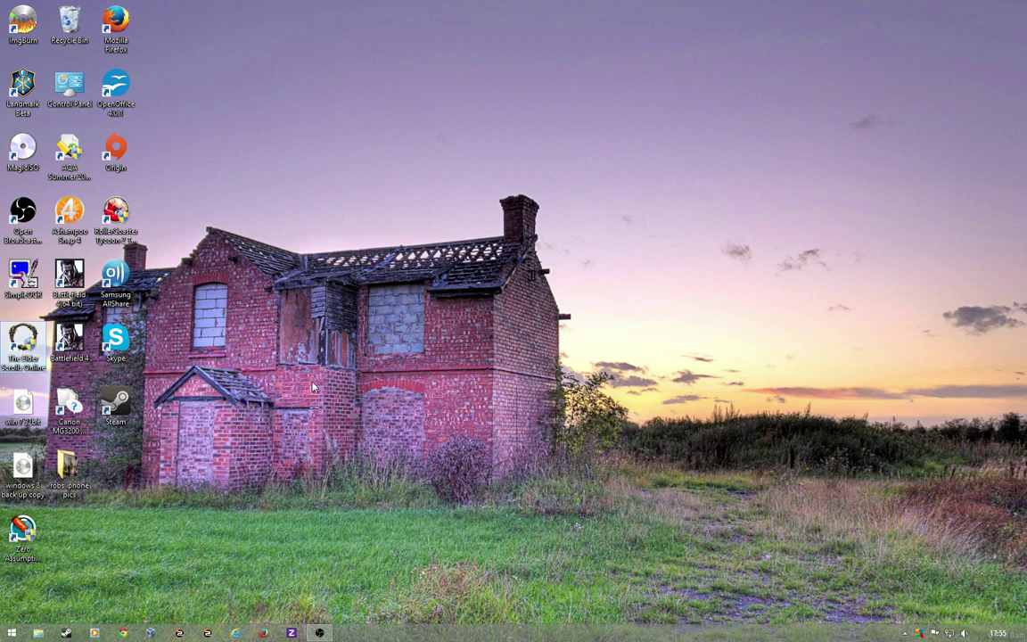
left_click(905, 633)
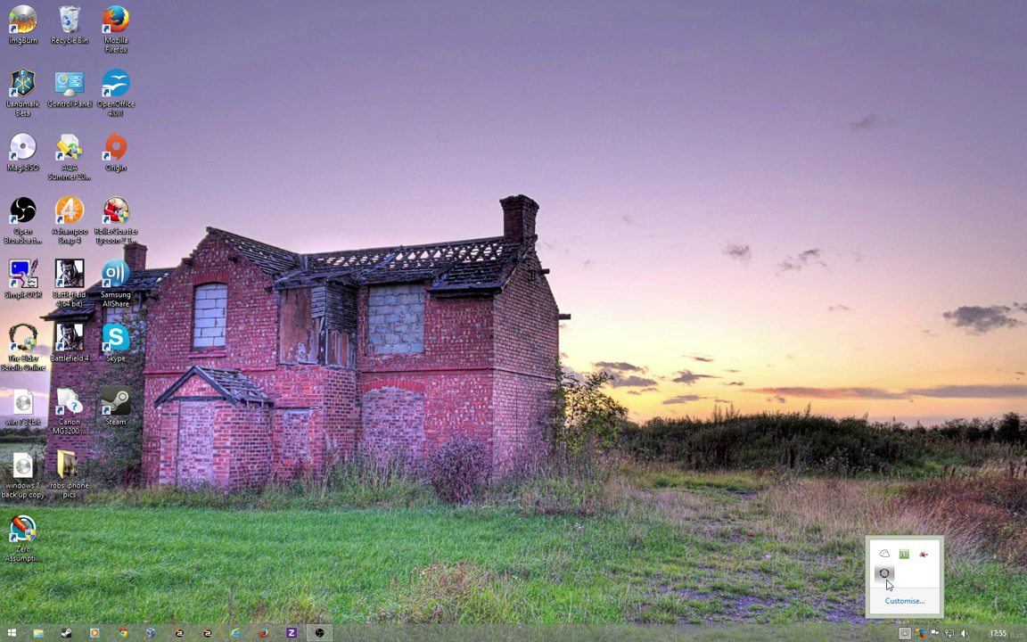
left_click(736, 491)
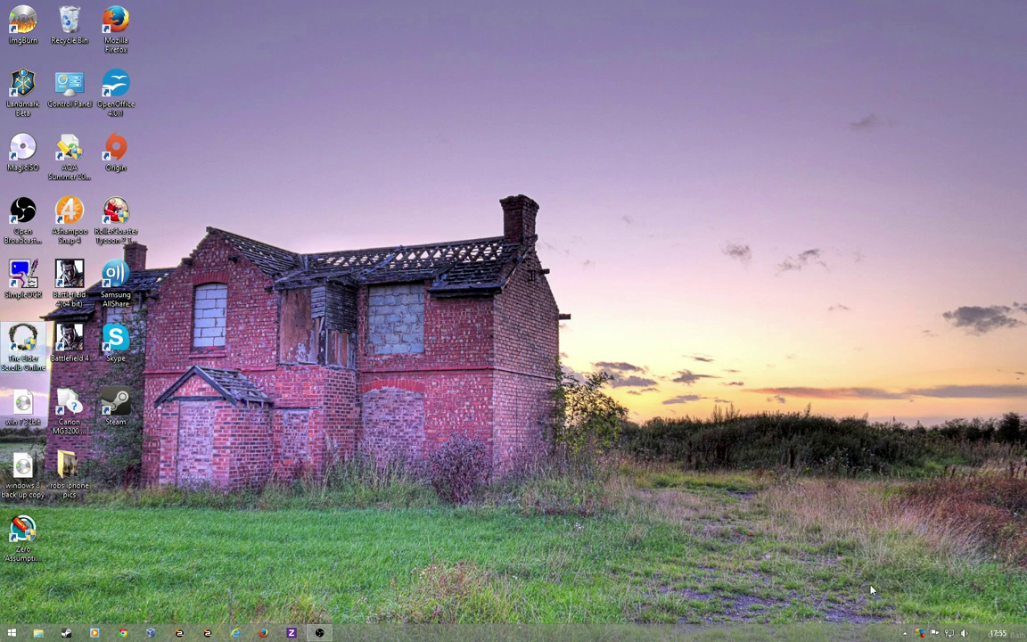
left_click(906, 633)
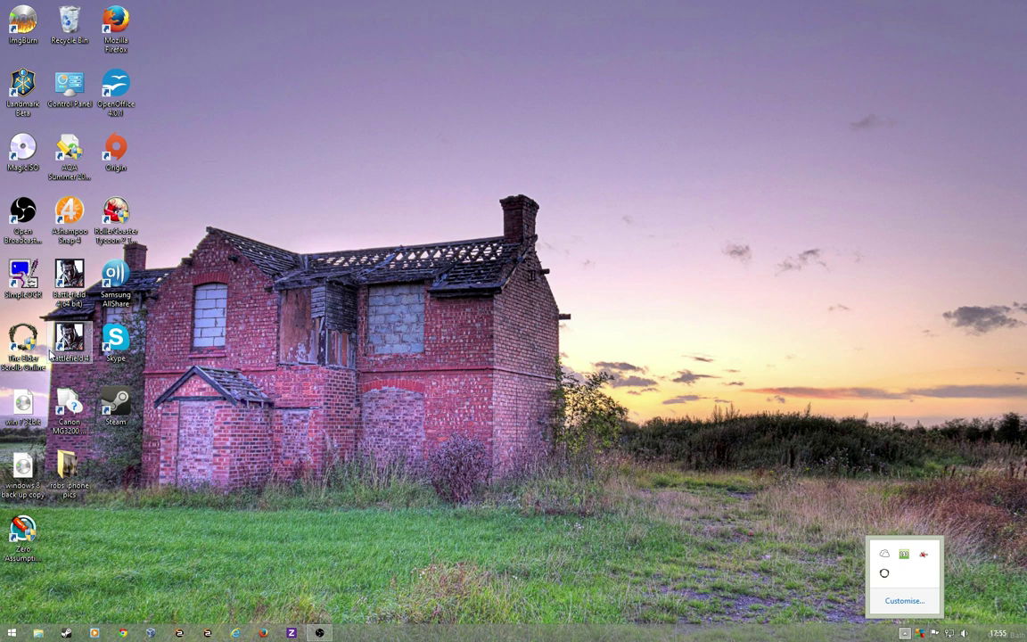
left_click(328, 331)
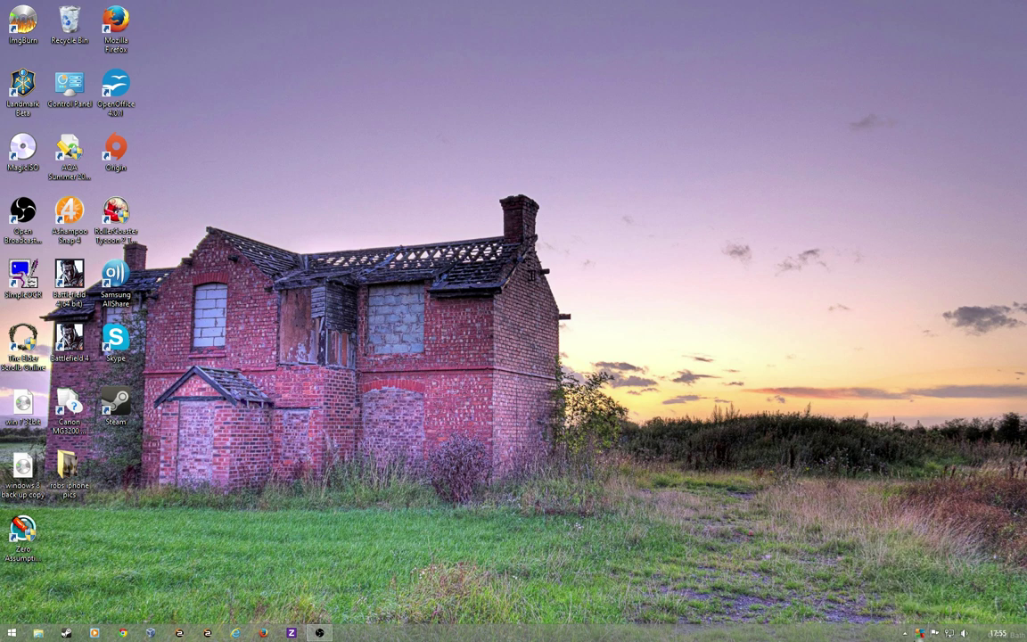
left_click(905, 633)
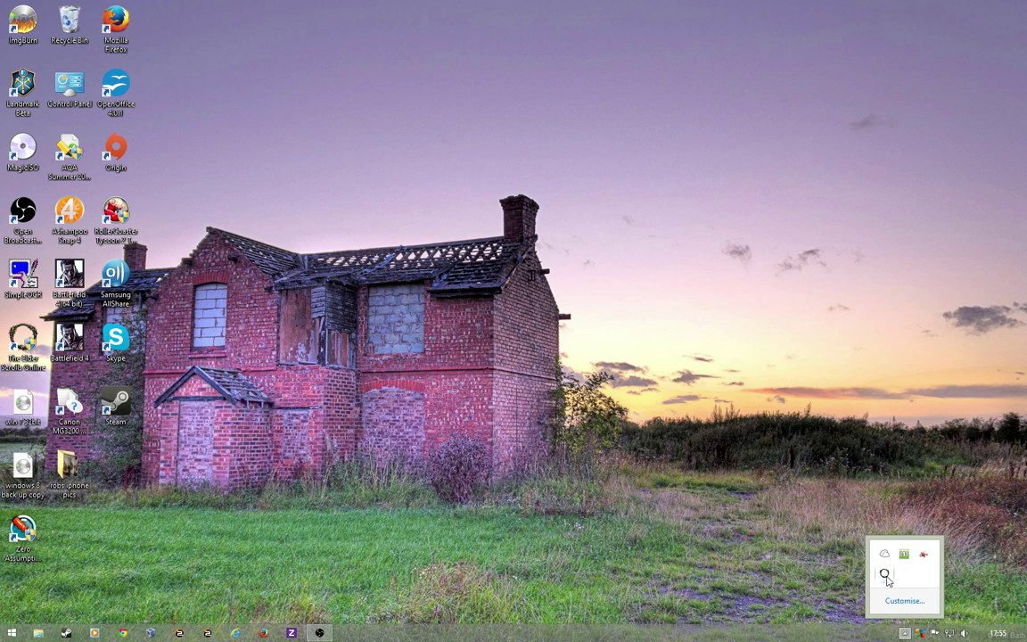
left_click(735, 497)
- Try to launch The Elder Scrolls Online a second time and recheck the hidden notification icons for its launcher
double_click(23, 334)
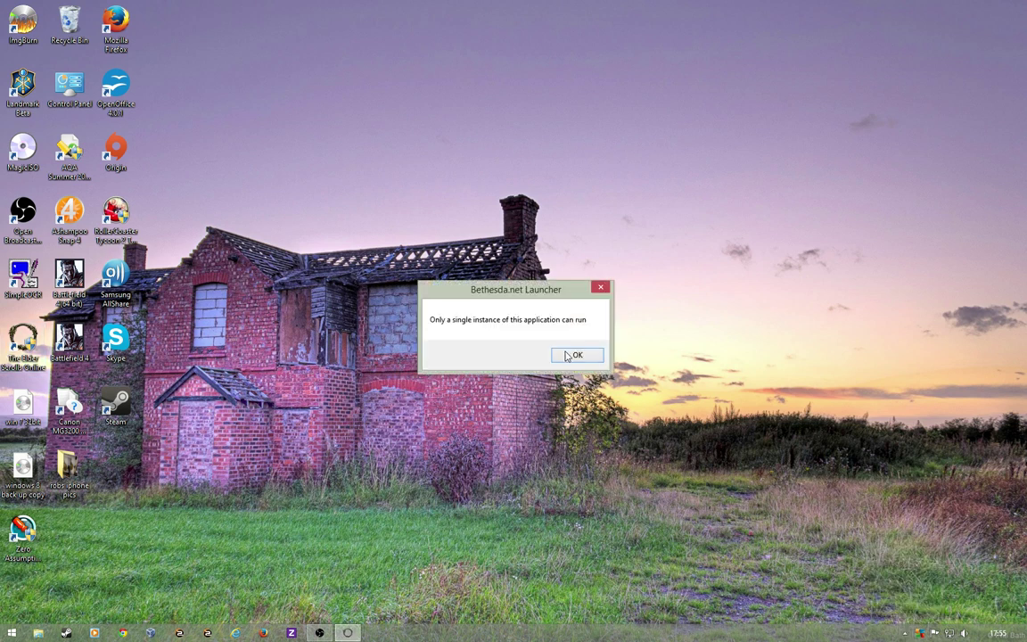
left_click(575, 355)
left_click(904, 633)
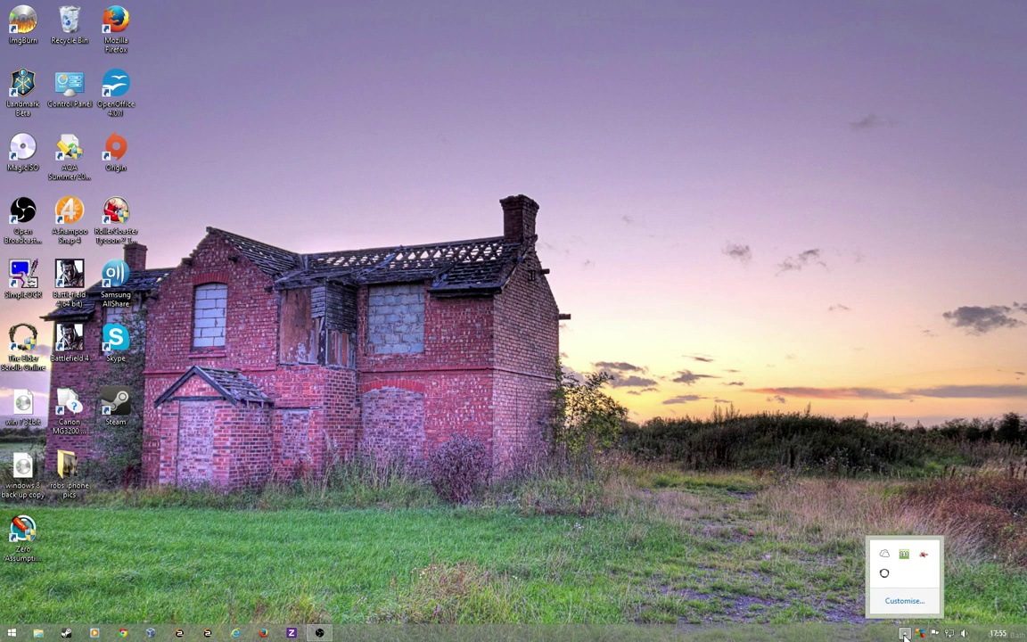
right_click(885, 554)
left_click(788, 527)
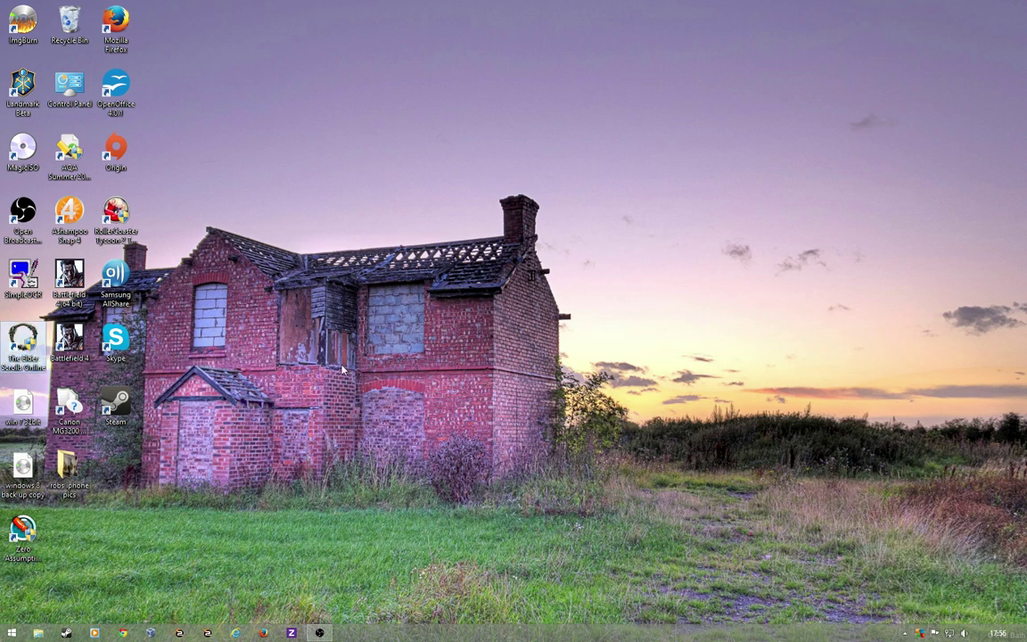
left_click(904, 633)
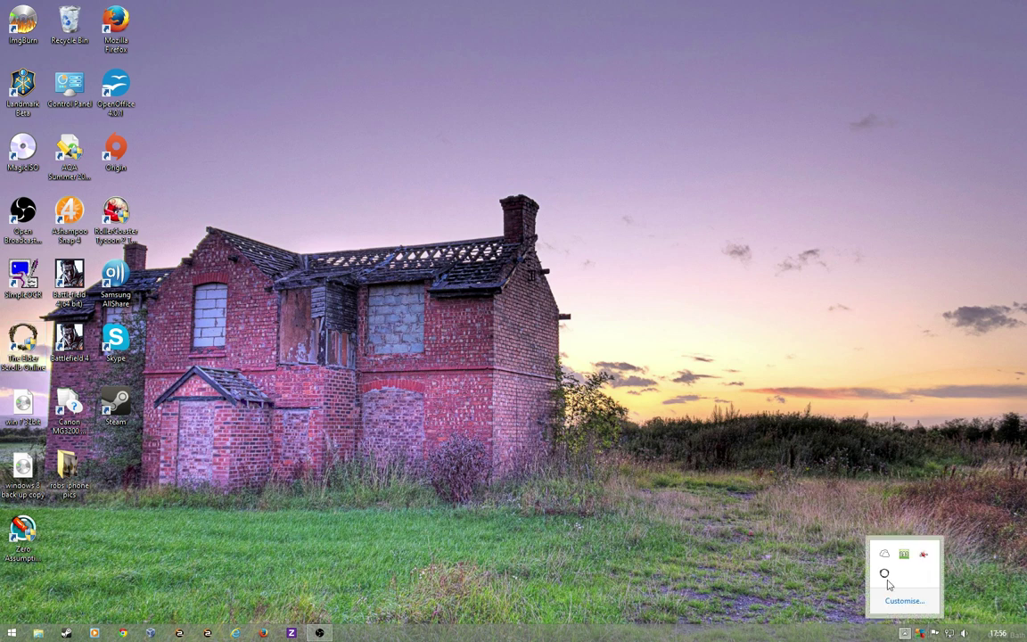
left_click(298, 331)
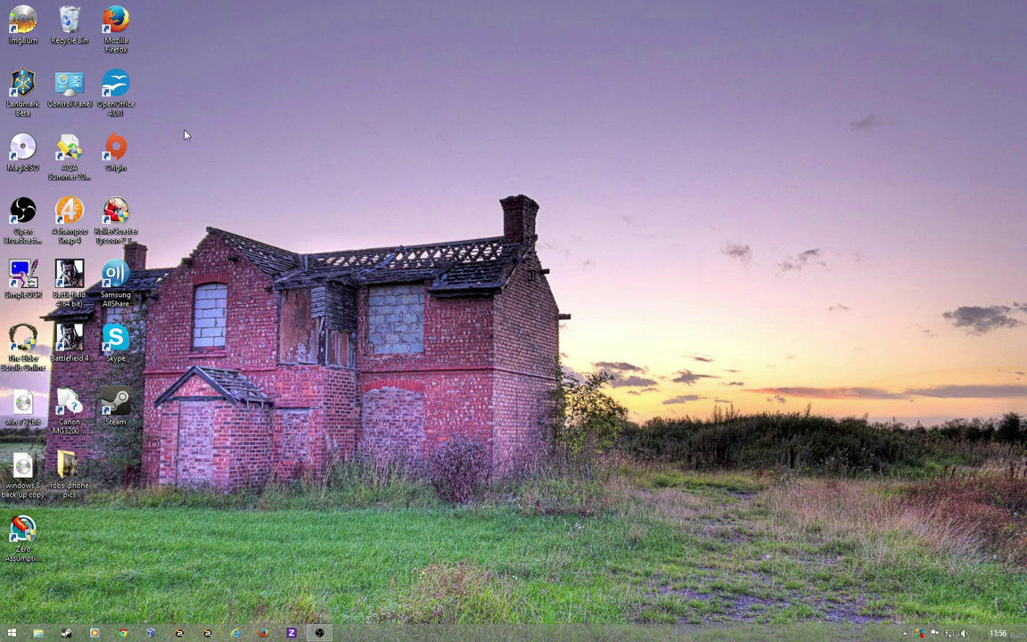
- Open the LAN settings from the connection properties of Internet Options in Control Panel
double_click(86, 107)
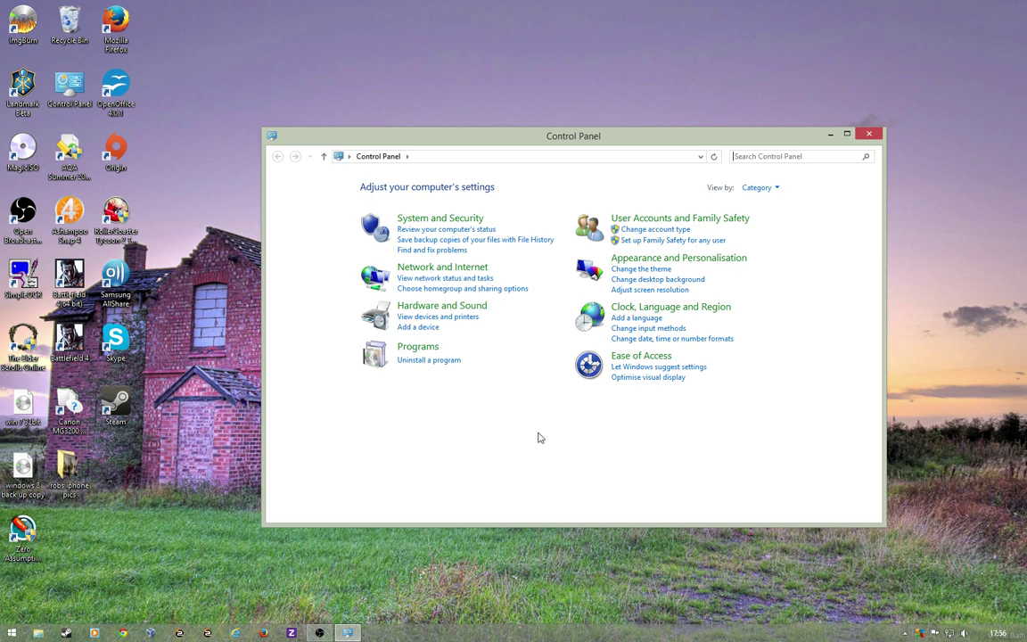
left_click(427, 268)
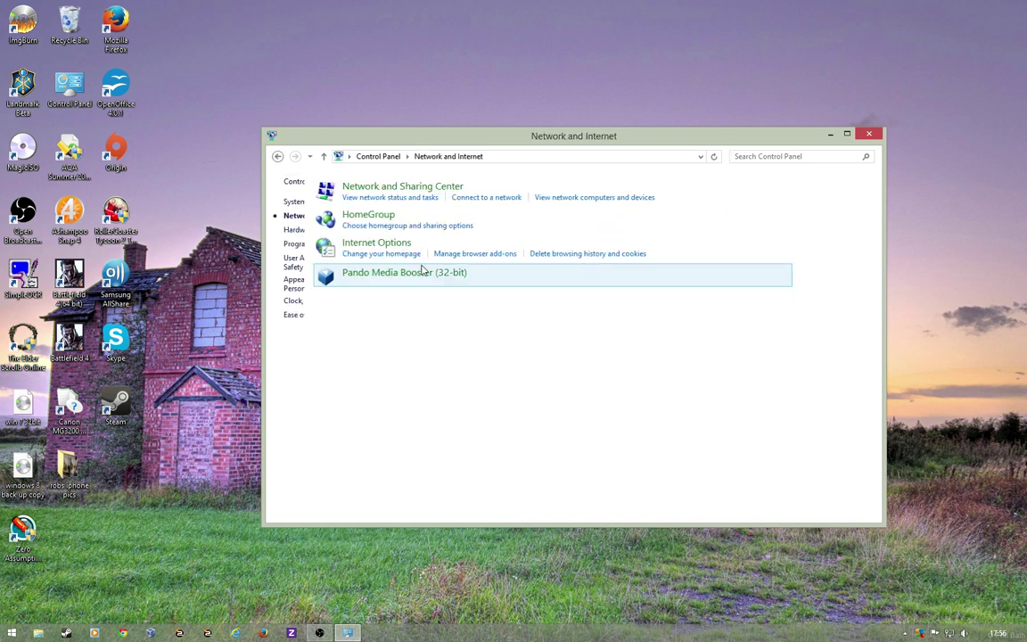
left_click(474, 244)
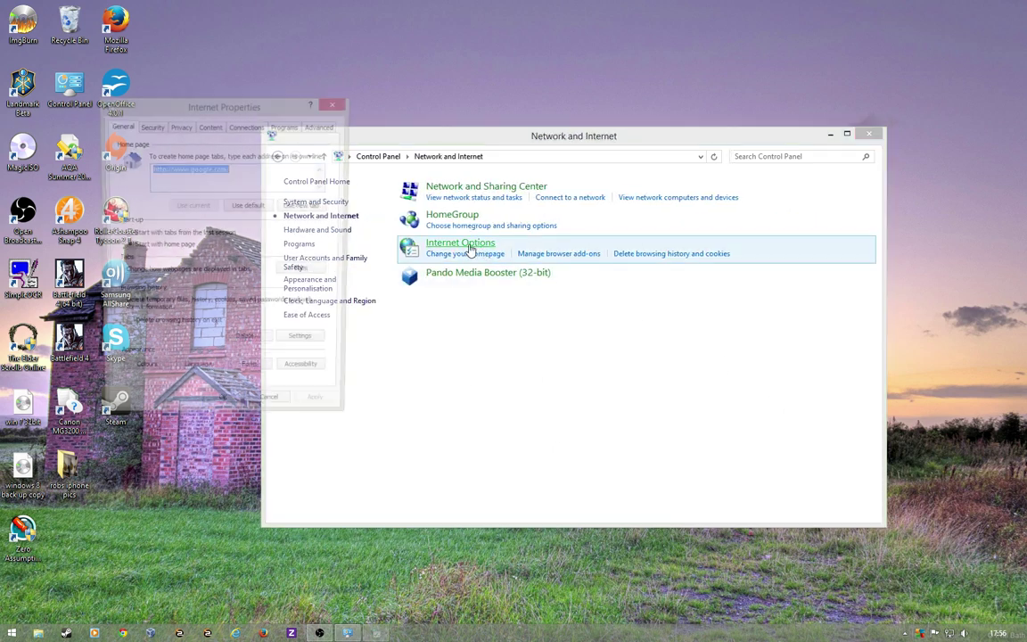
left_click(243, 126)
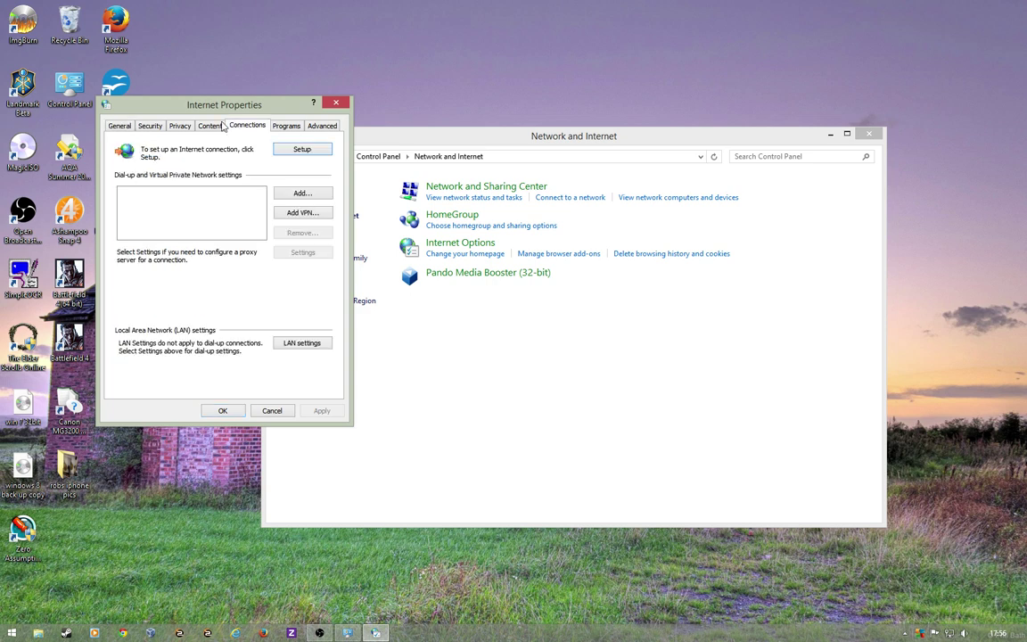
left_click_drag(189, 111, 363, 162)
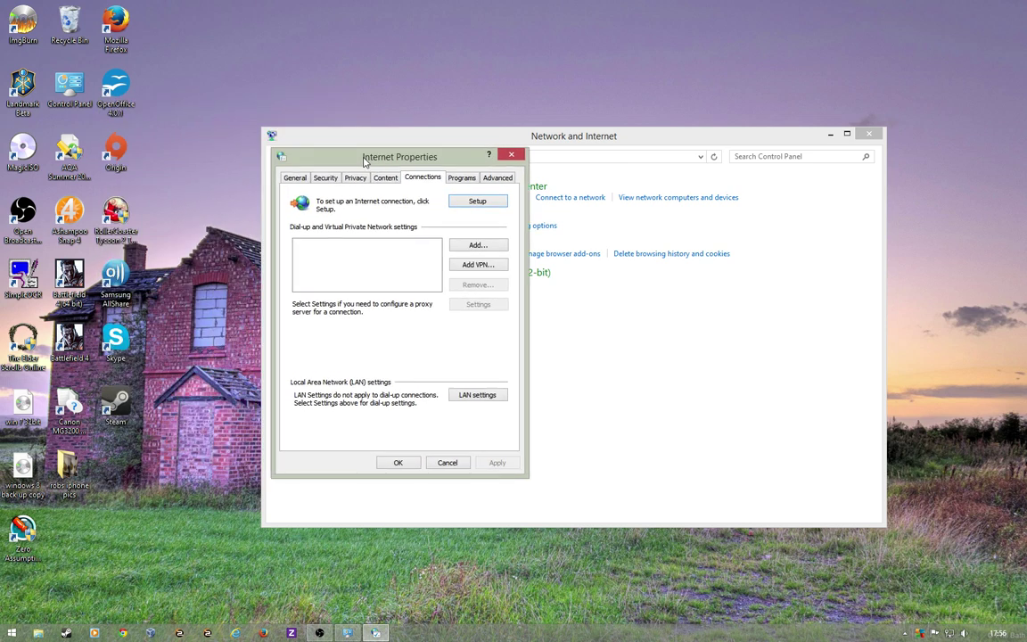
left_click(475, 401)
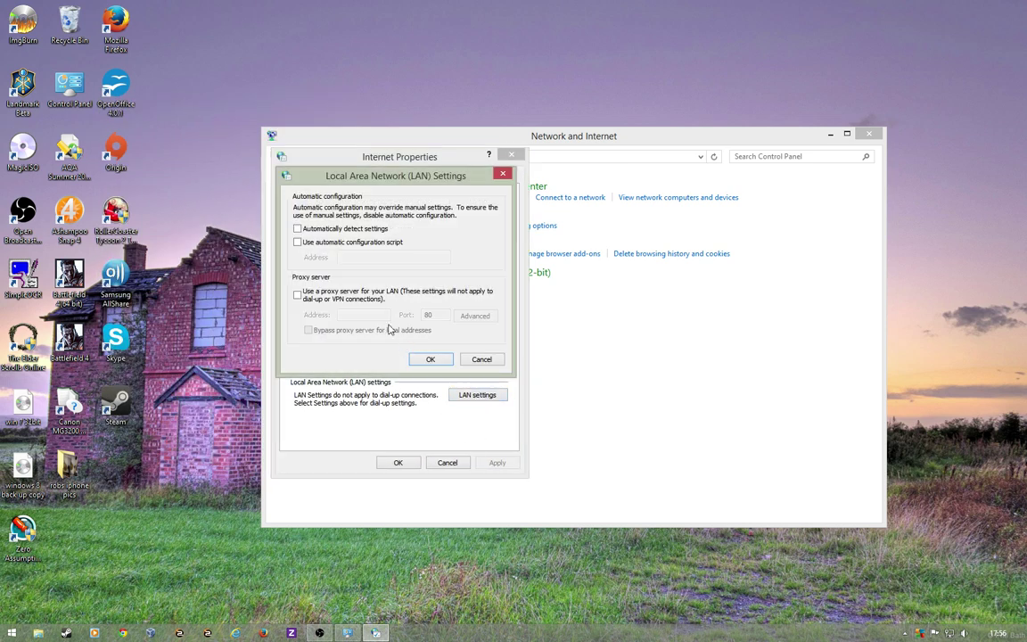
- Enable the automatic configuration script and LAN proxy server options, and clear both again
left_click(299, 243)
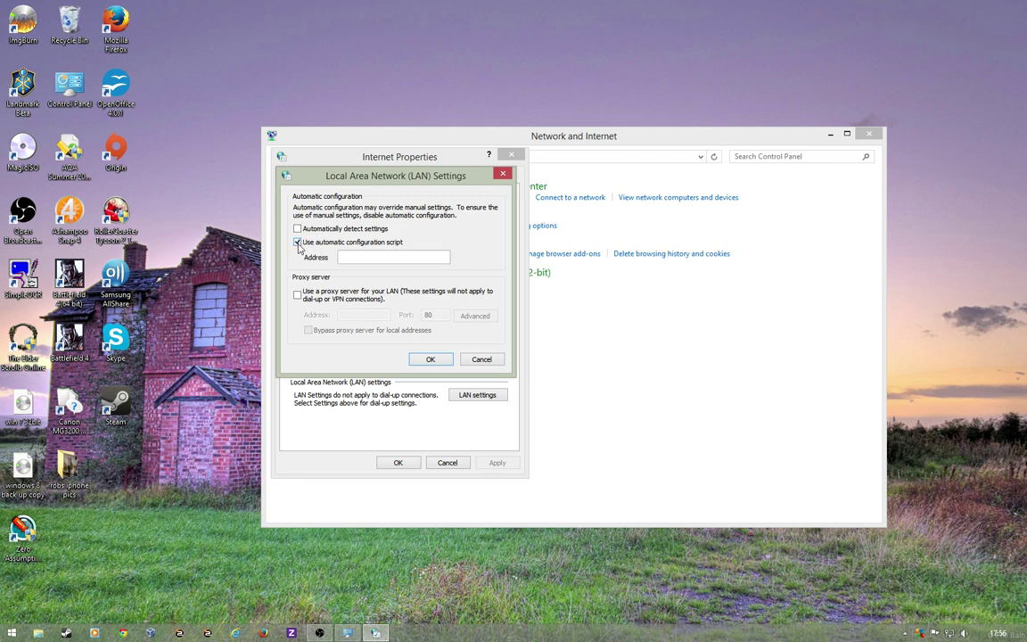
left_click(297, 295)
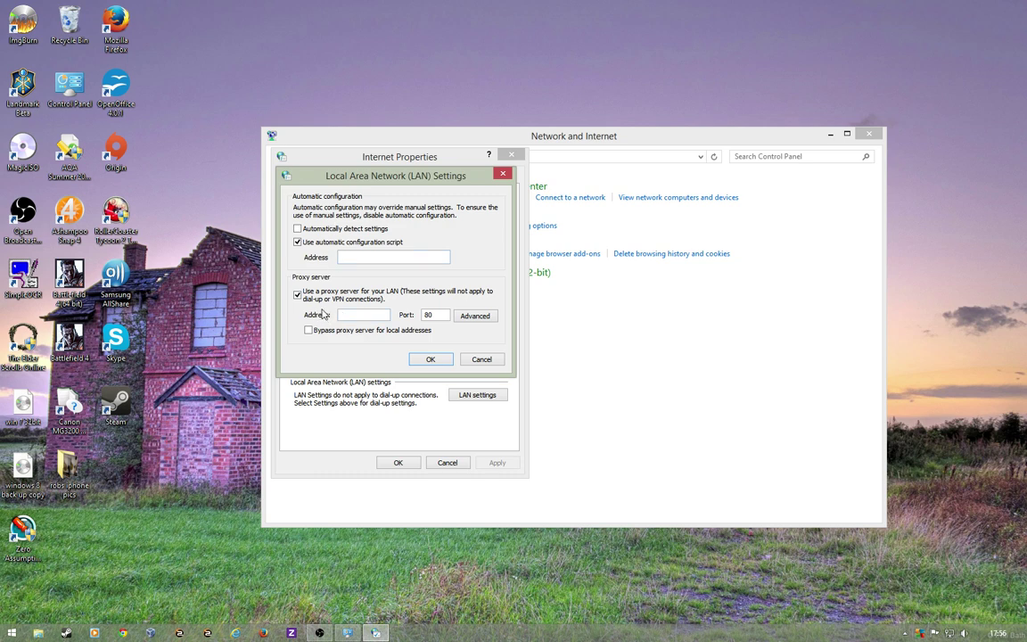
left_click(298, 242)
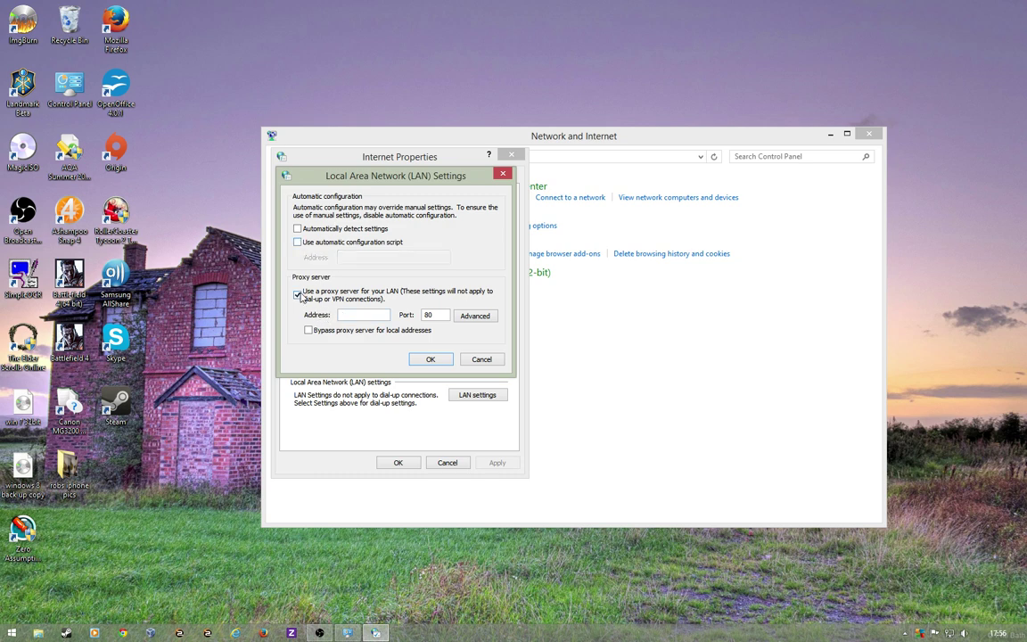
left_click(299, 296)
- Accept the LAN settings with script and proxy disabled, confirm the Internet properties and close Control Panel
left_click(428, 359)
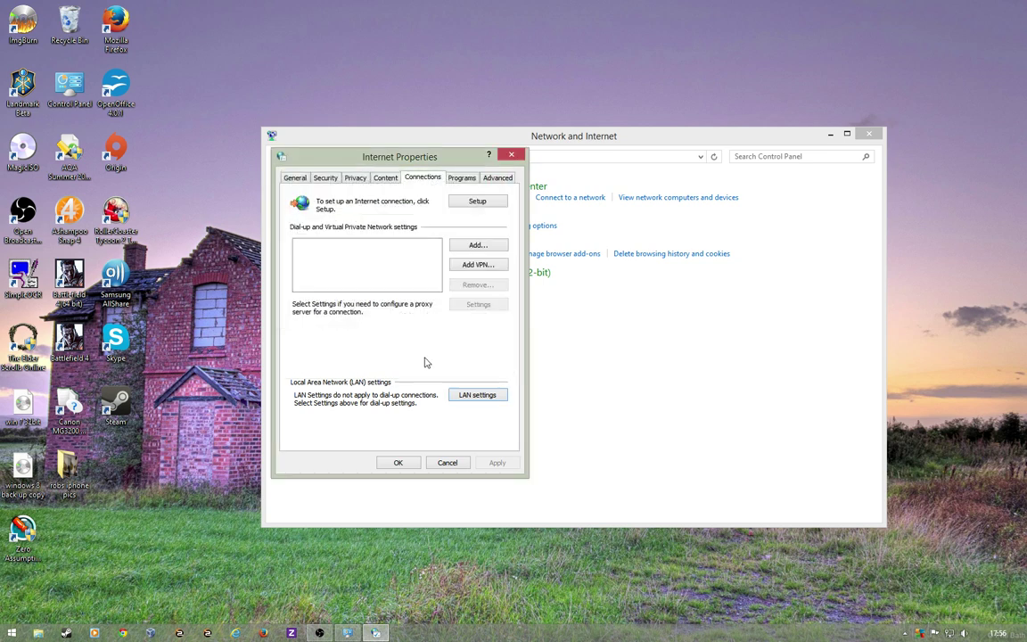
left_click(400, 463)
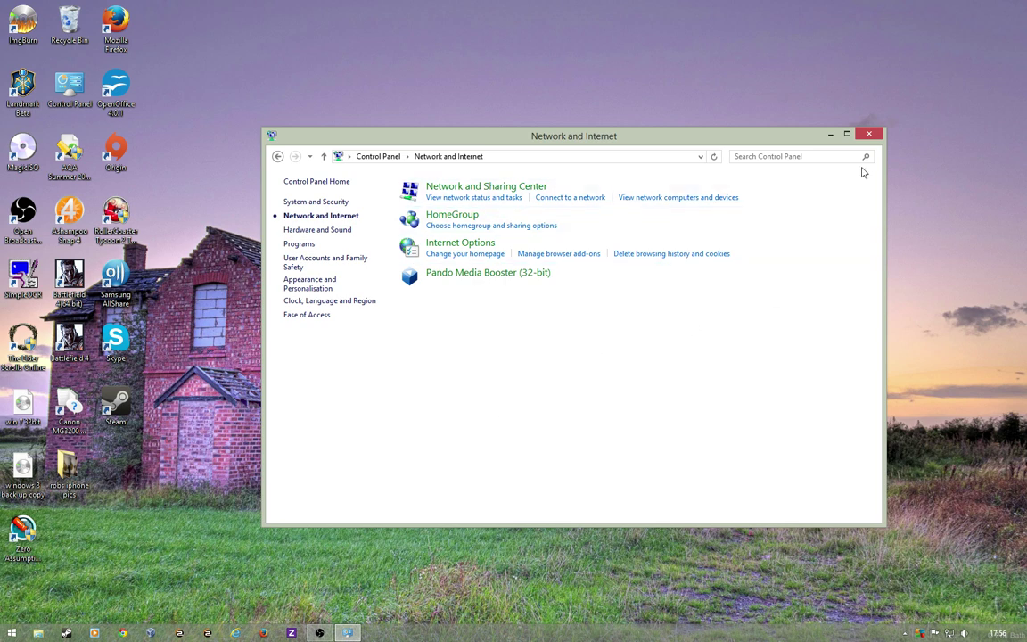
left_click(868, 134)
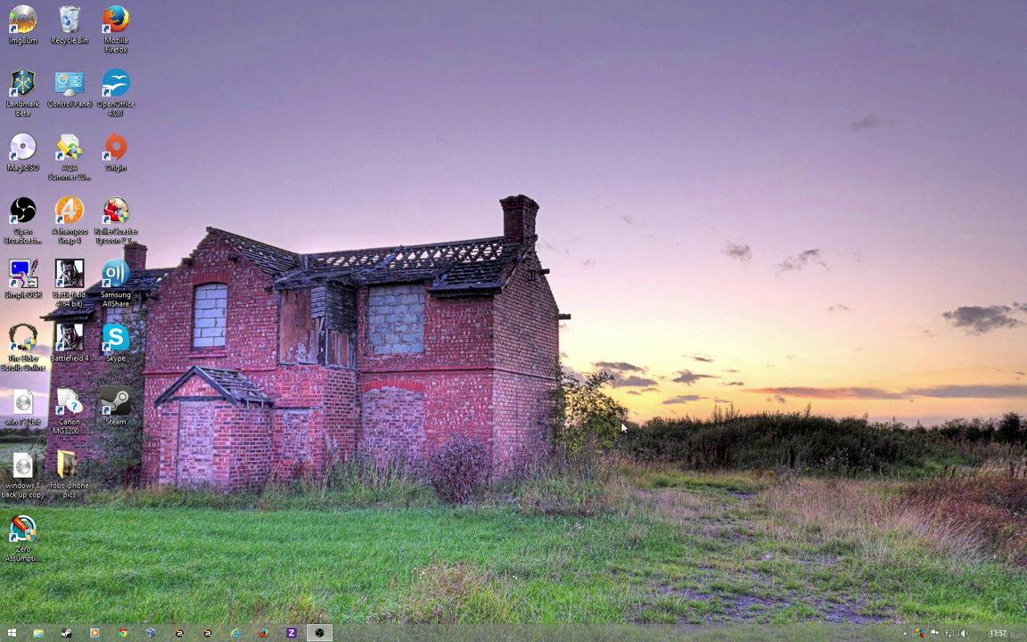
- Examine the application rules in AVG Internet Security's firewall settings and select the ZeniMax Online Studios Launcher entry
left_click(907, 633)
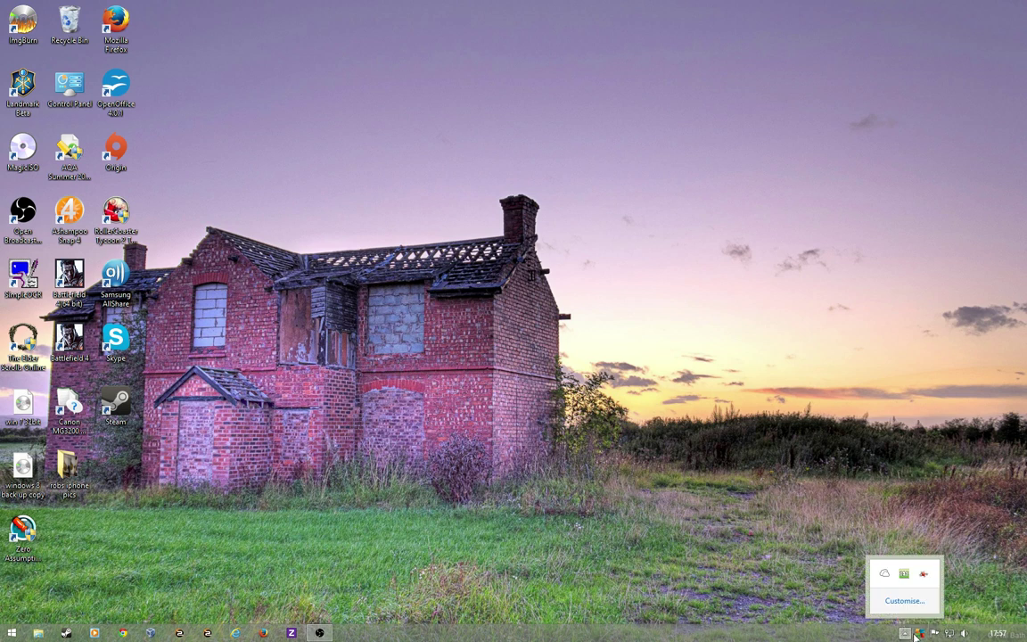
left_click(920, 635)
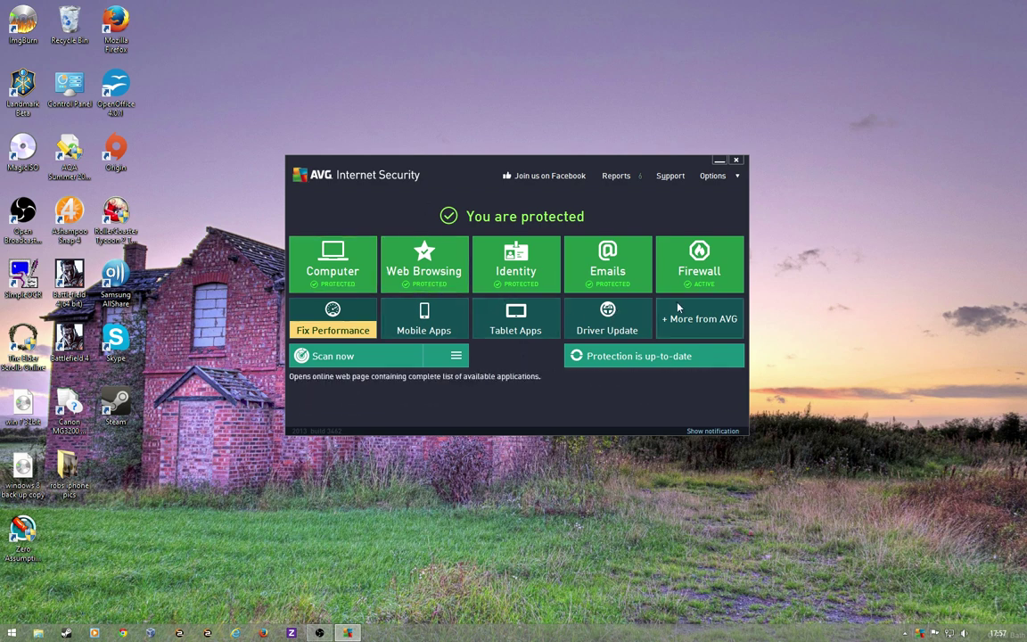
left_click(692, 276)
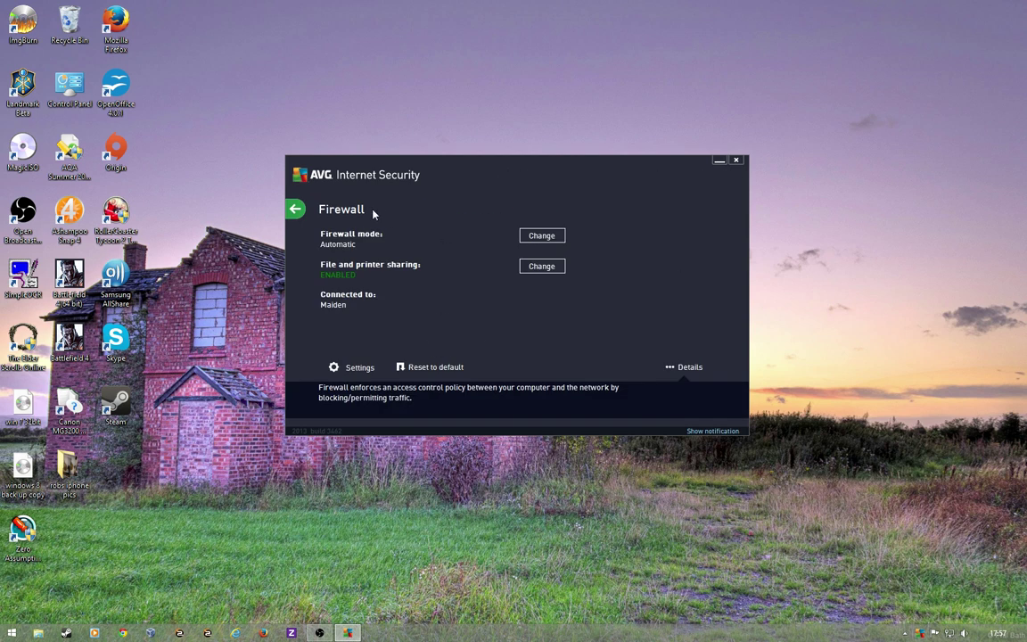
left_click(353, 367)
left_click(312, 204)
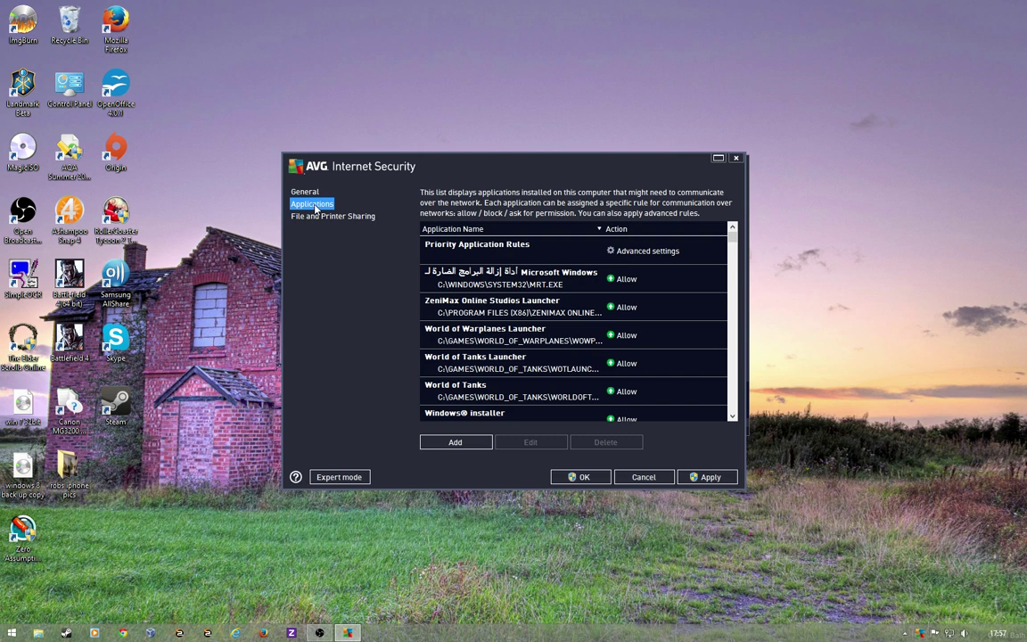
left_click(514, 317)
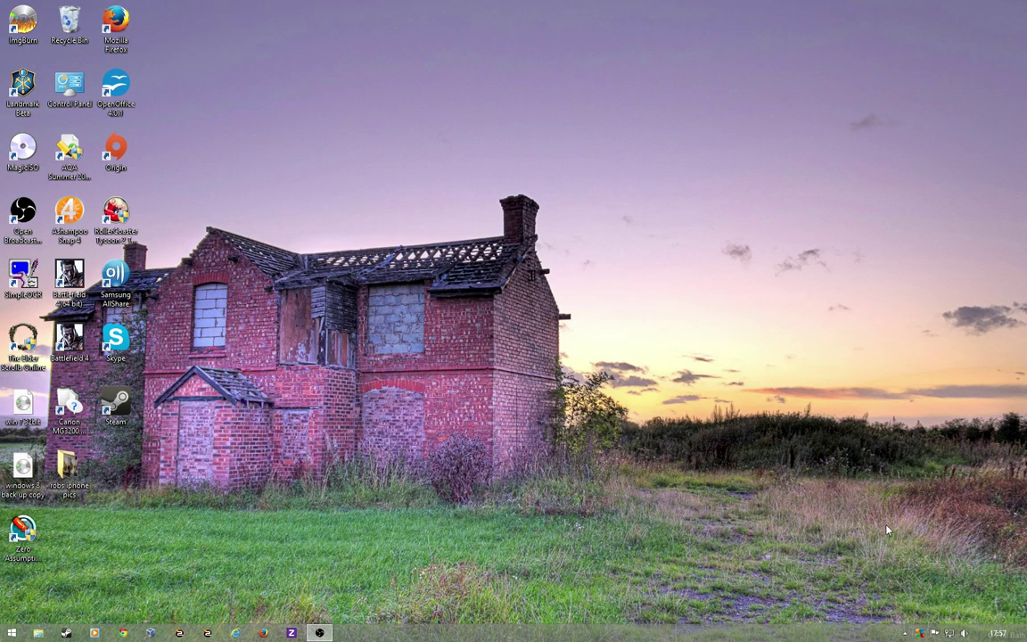
- Look for the launcher among the hidden background programs, try to launch The Elder Scrolls Online and dismiss the launcher message
left_click(647, 458)
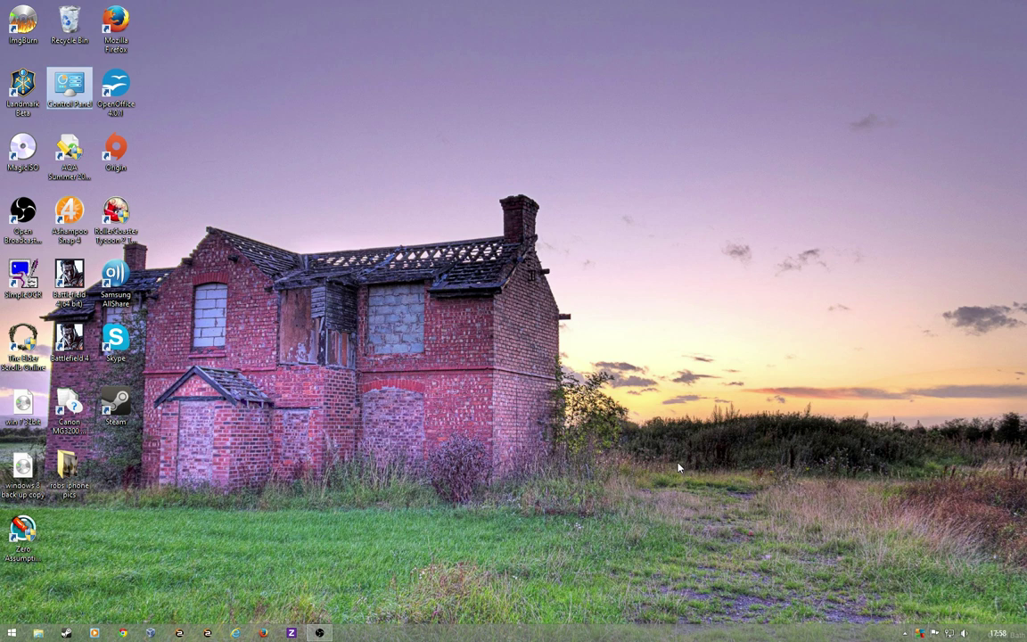
left_click(40, 337)
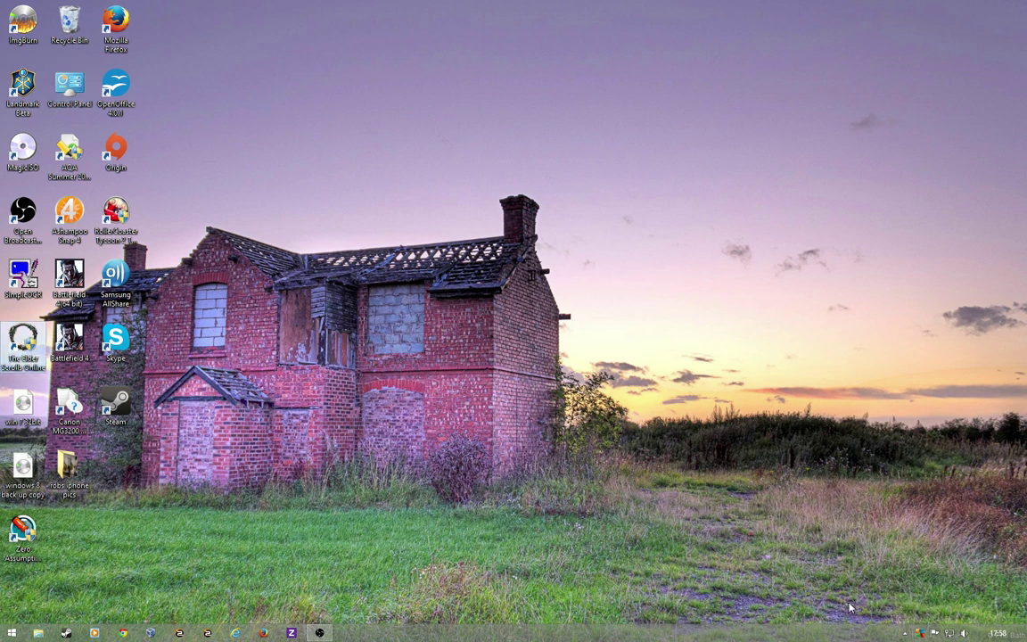
left_click(905, 633)
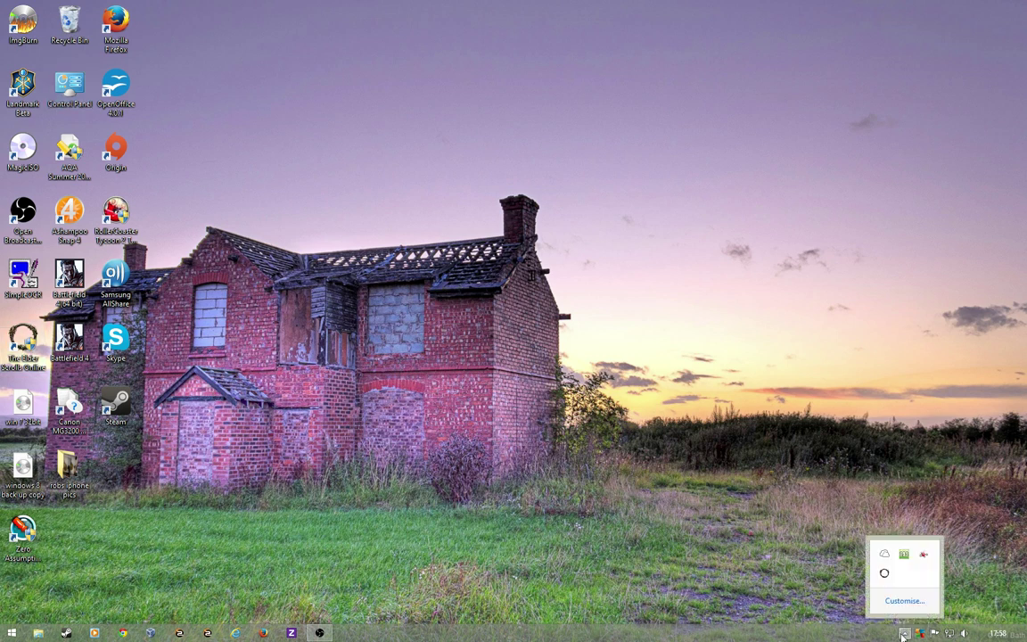
left_click(886, 573)
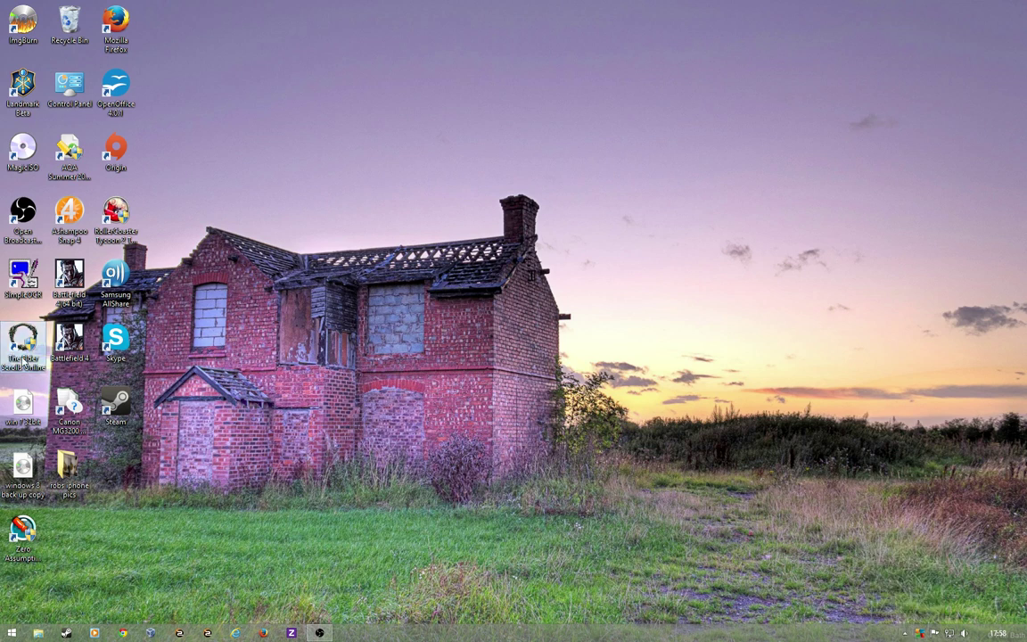
double_click(25, 337)
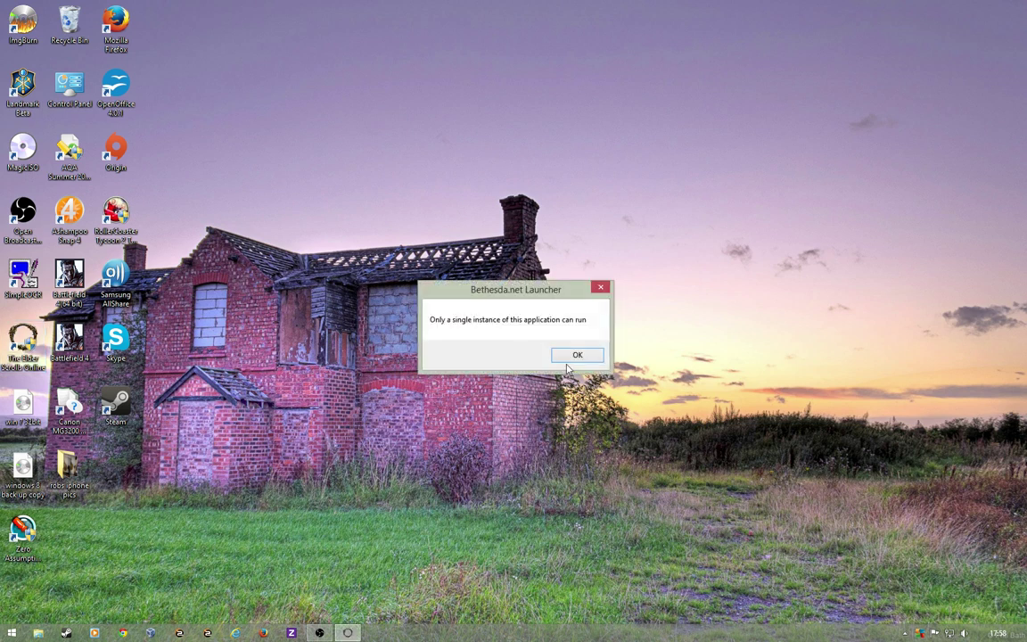
left_click(578, 355)
- Check the hidden background programs again for a launcher instance that is still running
left_click(905, 633)
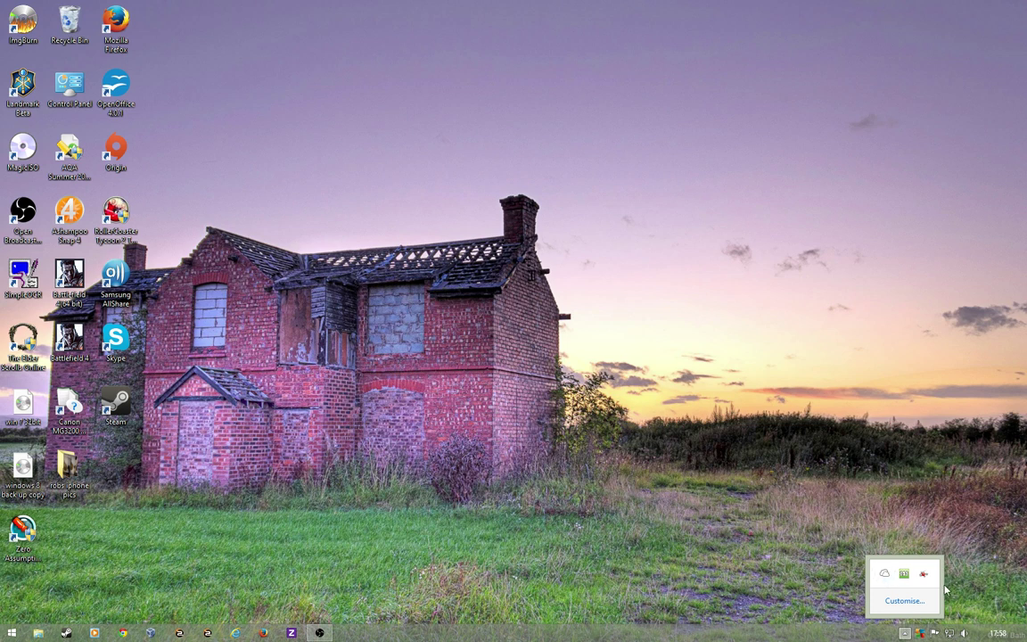
left_click(905, 632)
left_click(883, 455)
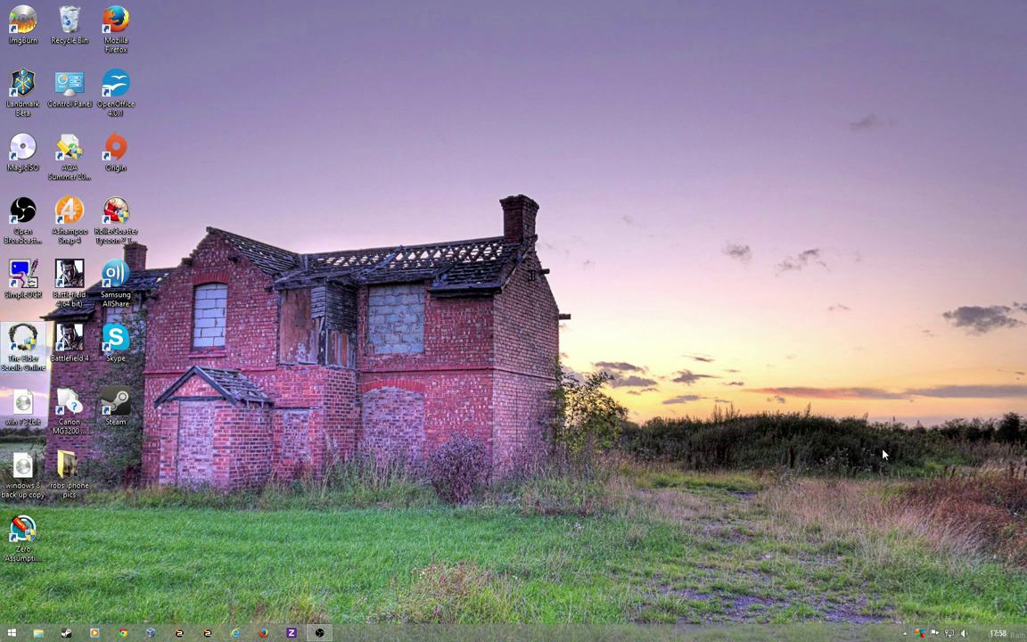
- Temporarily disable AVG protection for 10 minutes, including Firewall protection, and launch The Elder Scrolls Online
right_click(920, 634)
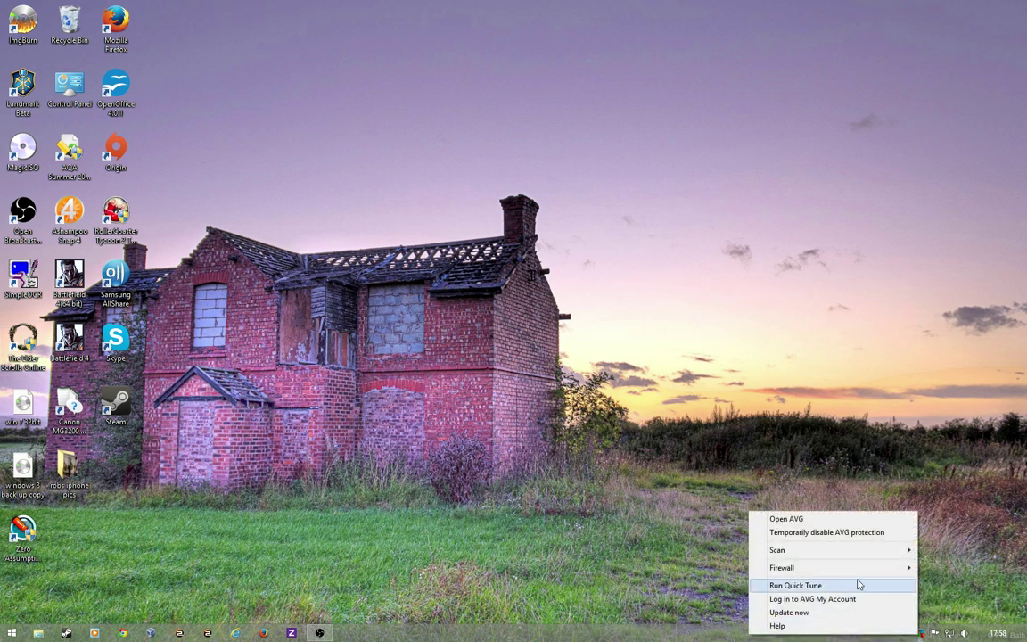
left_click(836, 535)
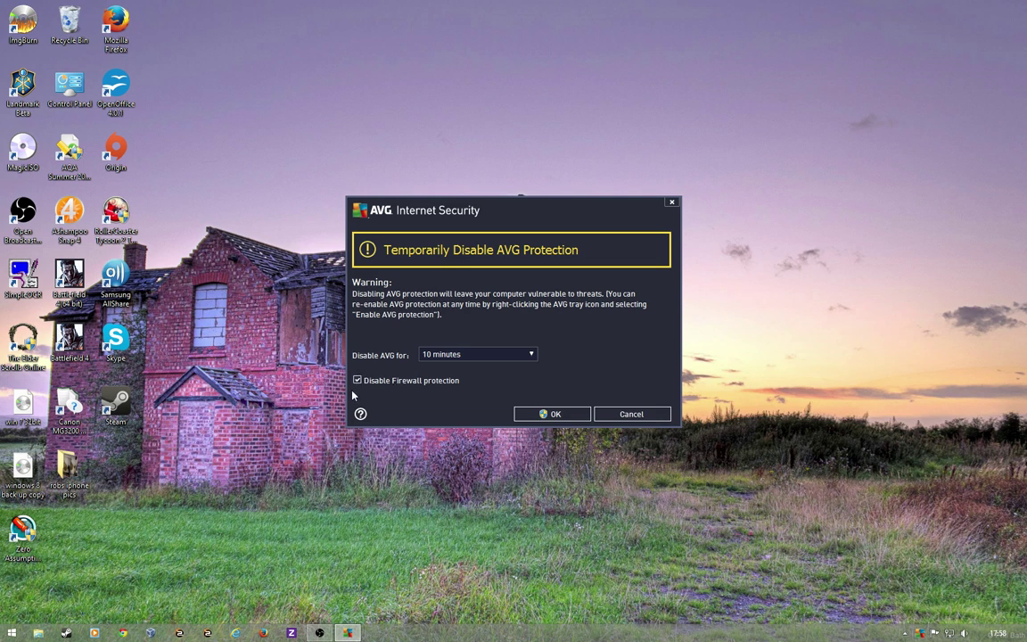
left_click(551, 414)
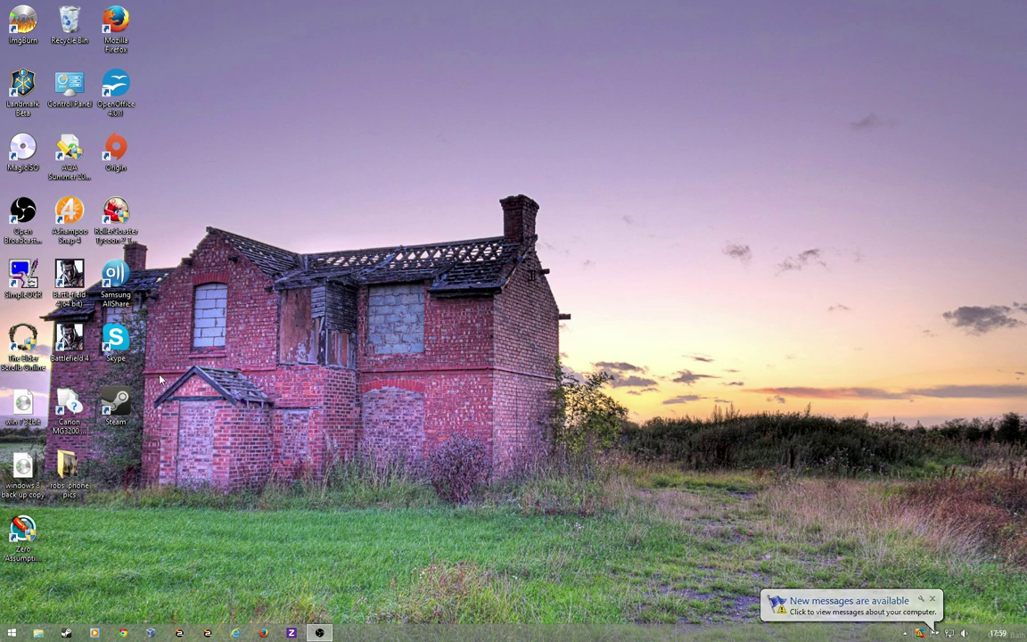
double_click(23, 344)
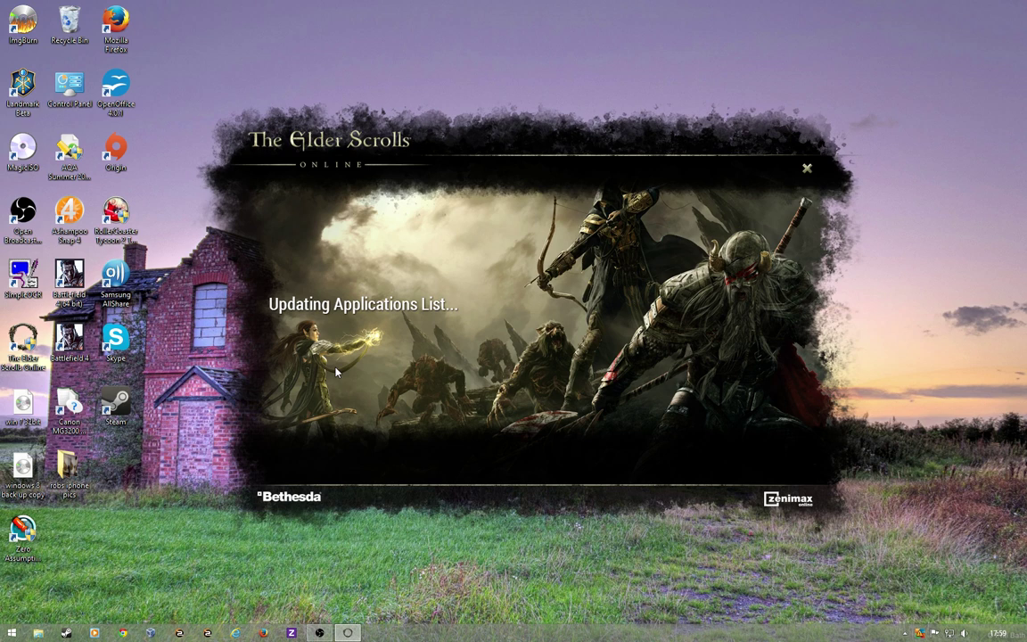
left_click(533, 402)
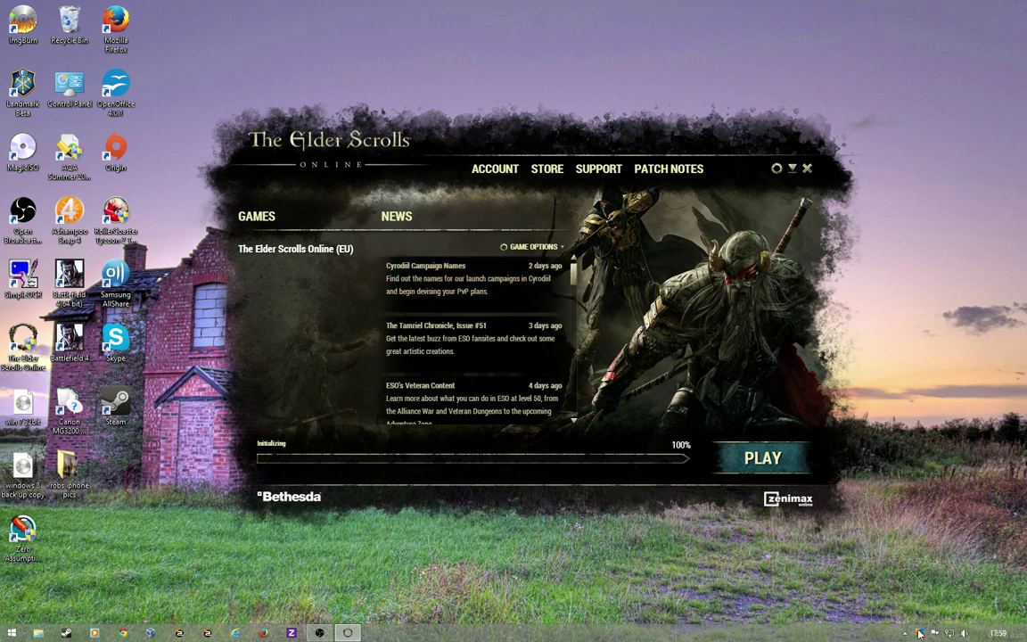
- Re-enable AVG protection and start The Elder Scrolls Online (EU) from its launcher
right_click(919, 634)
left_click(849, 533)
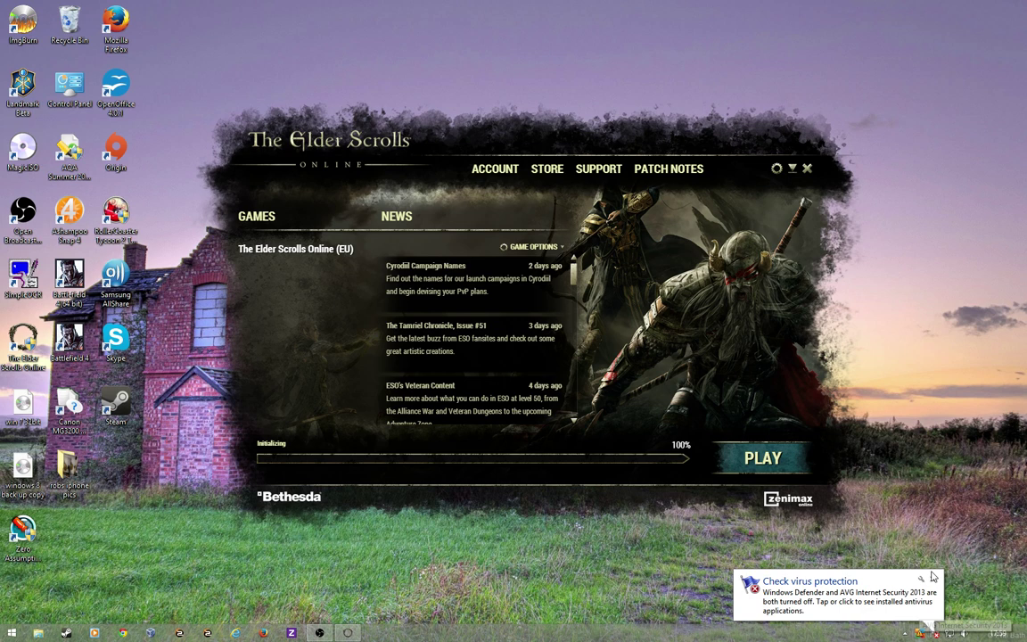
left_click(933, 578)
left_click(933, 578)
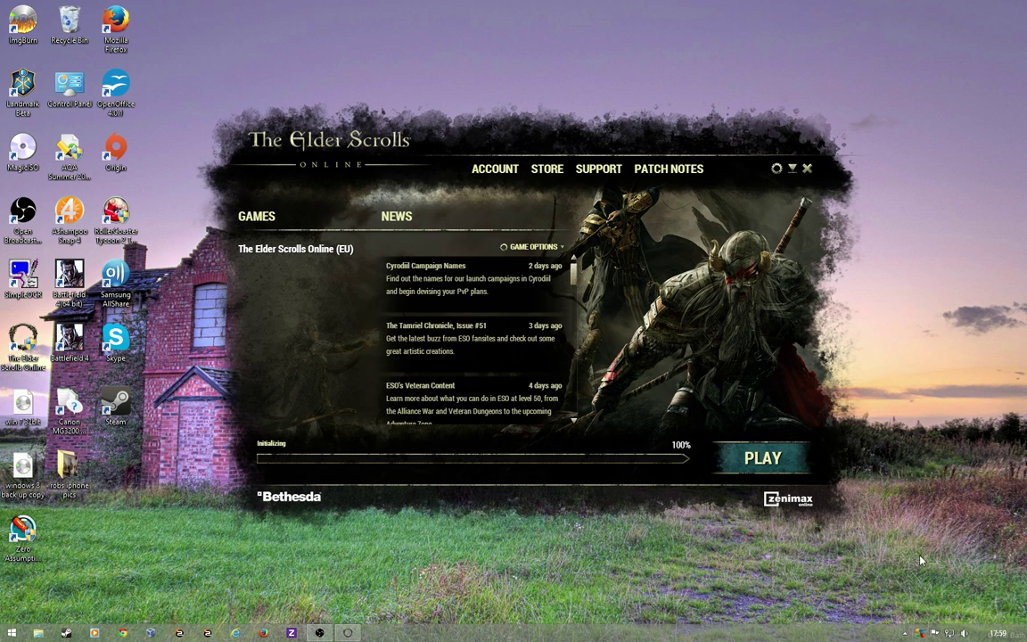
left_click(785, 469)
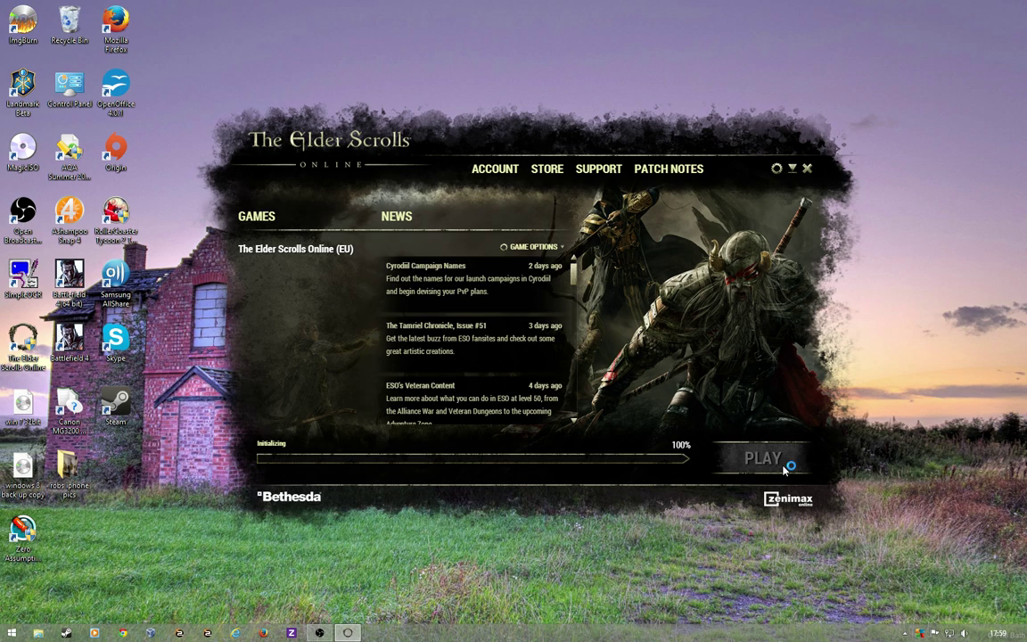